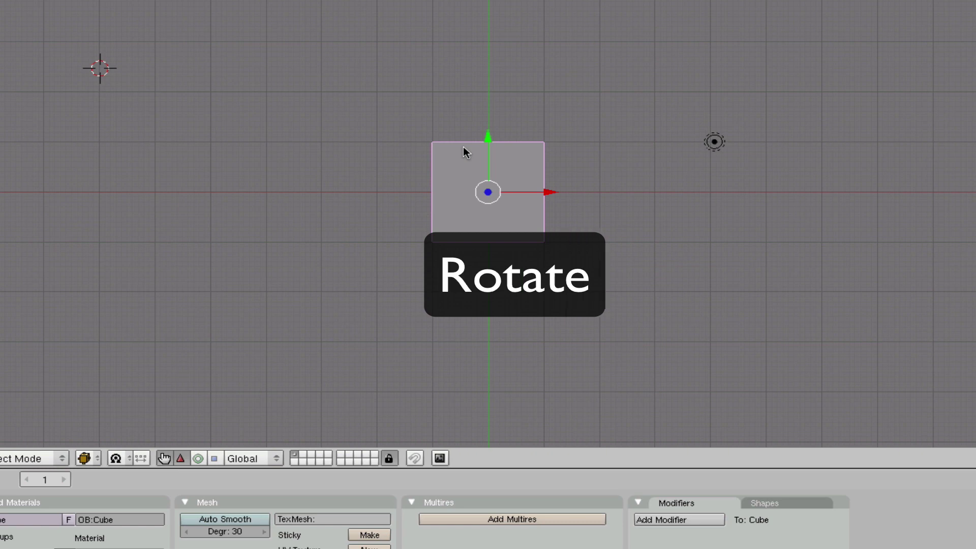
# Zoom the viewport in and back out on the cube, lamp and camera.
pyautogui.scroll(1, 508, 161)
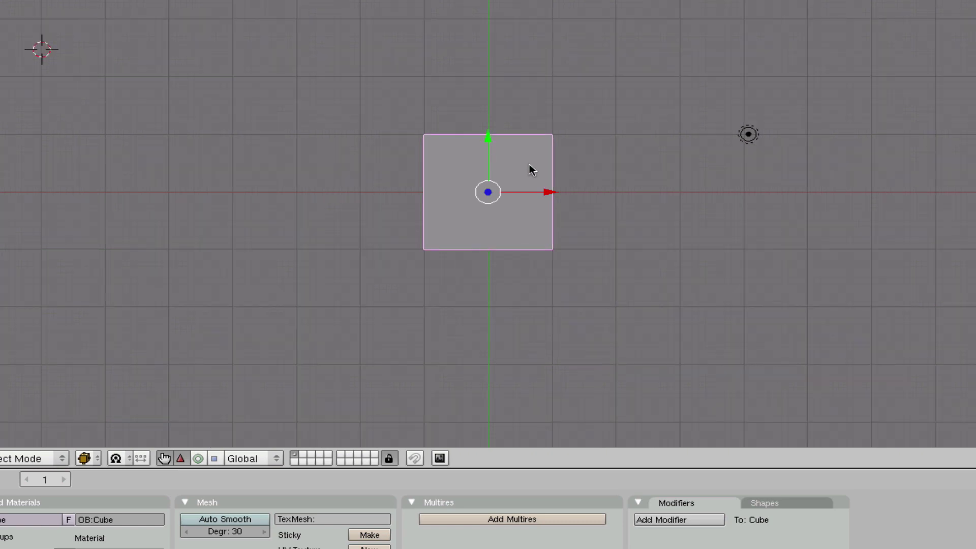
pyautogui.scroll(-1, 539, 168)
# Switch the Cube into Edit Mode from the mode menu, viewing it in perspective.
pyautogui.moveTo(545, 167); pyautogui.dragTo(605, 332, button='middle')
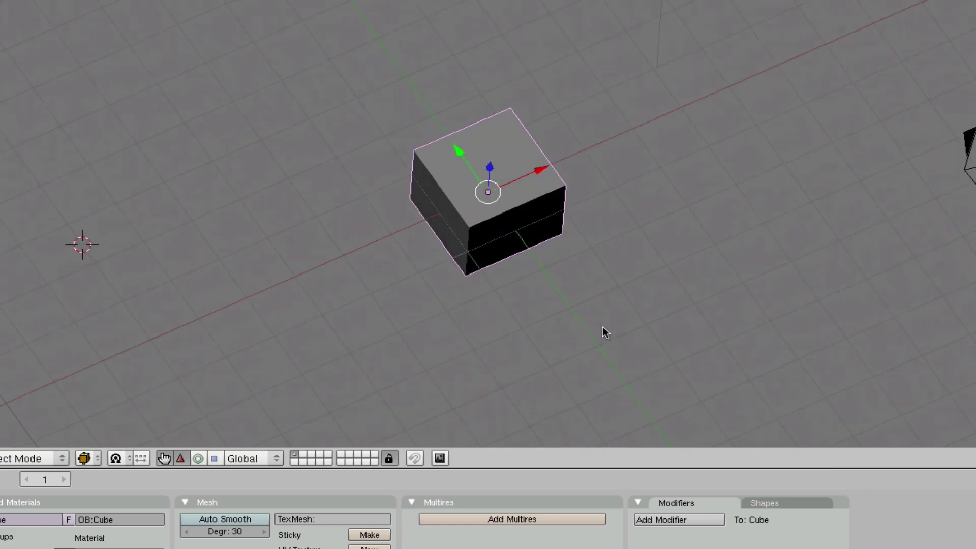
pyautogui.click(20, 459)
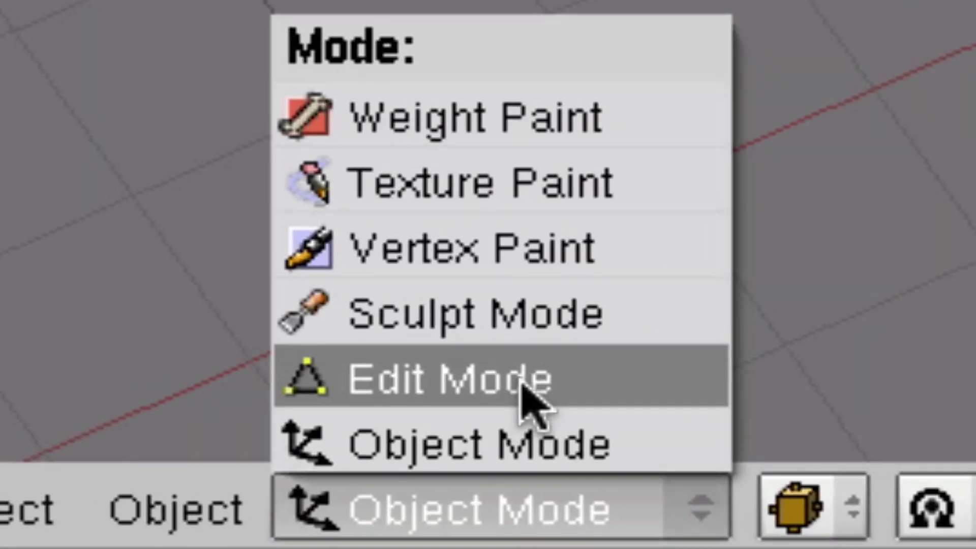
pyautogui.click(526, 401)
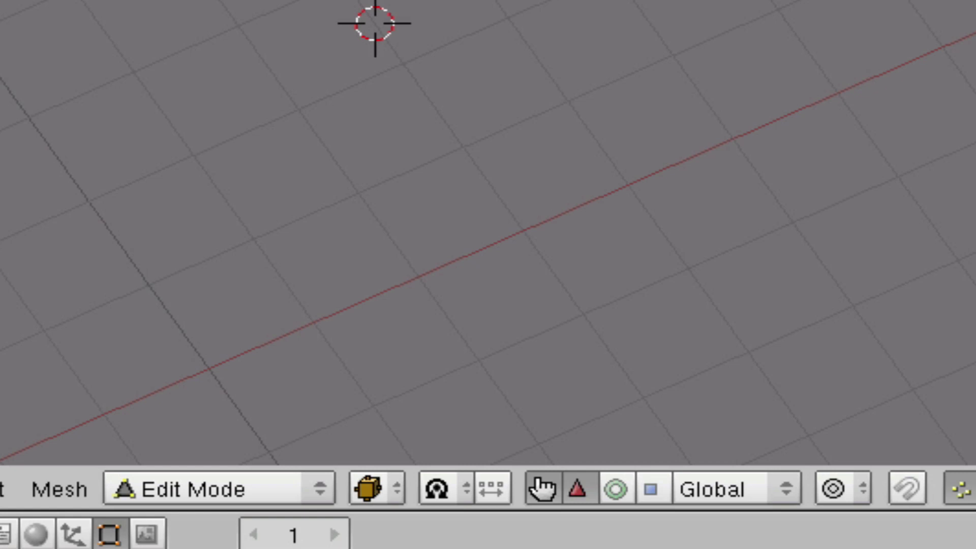
pyautogui.moveTo(569, 375); pyautogui.dragTo(263, 226, button='middle')
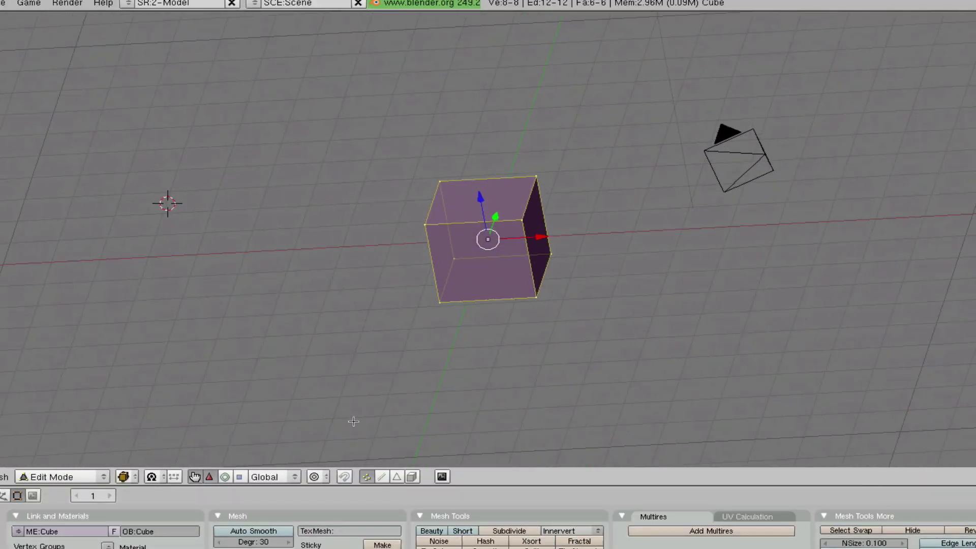
# Deselect all, switch to face select mode and turn off Occlude background geometry.
pyautogui.press('a')
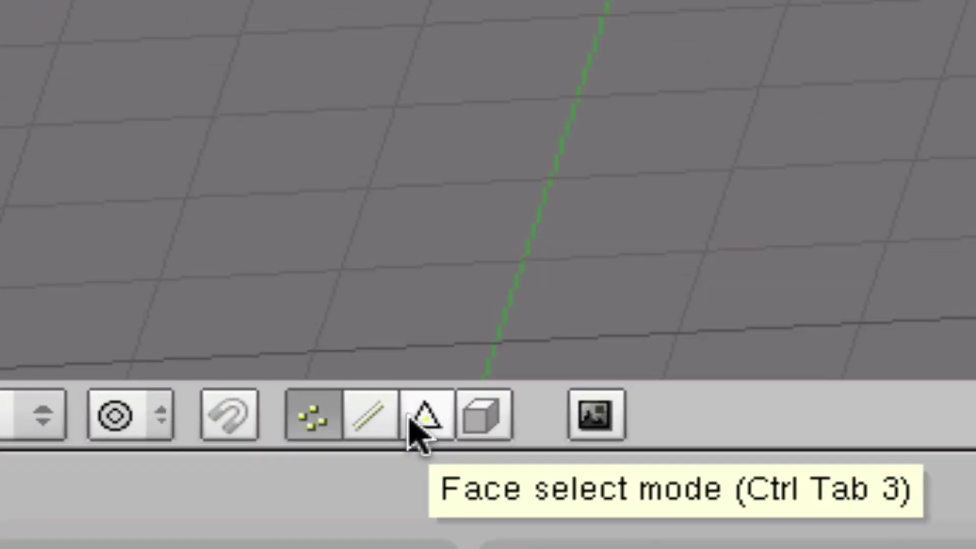
pyautogui.click(413, 429)
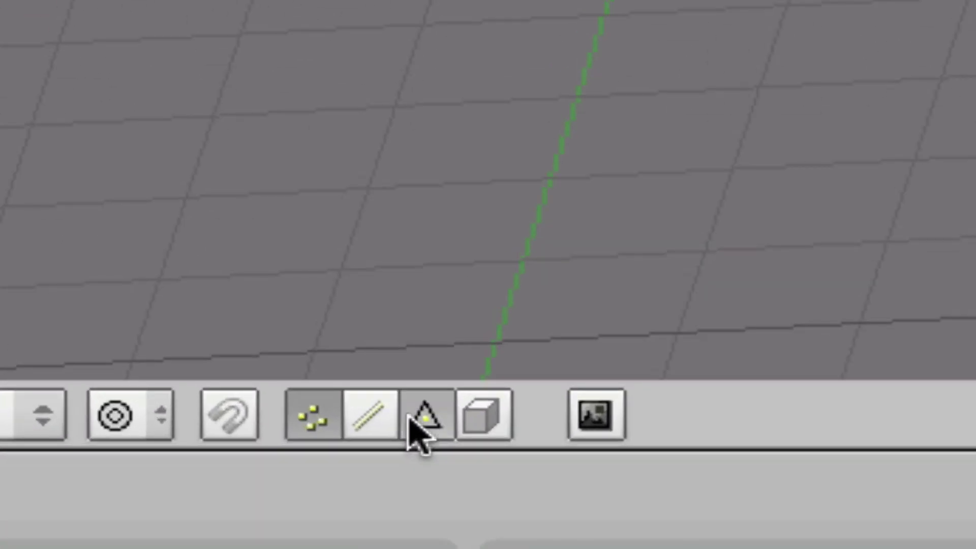
pyautogui.click(498, 425)
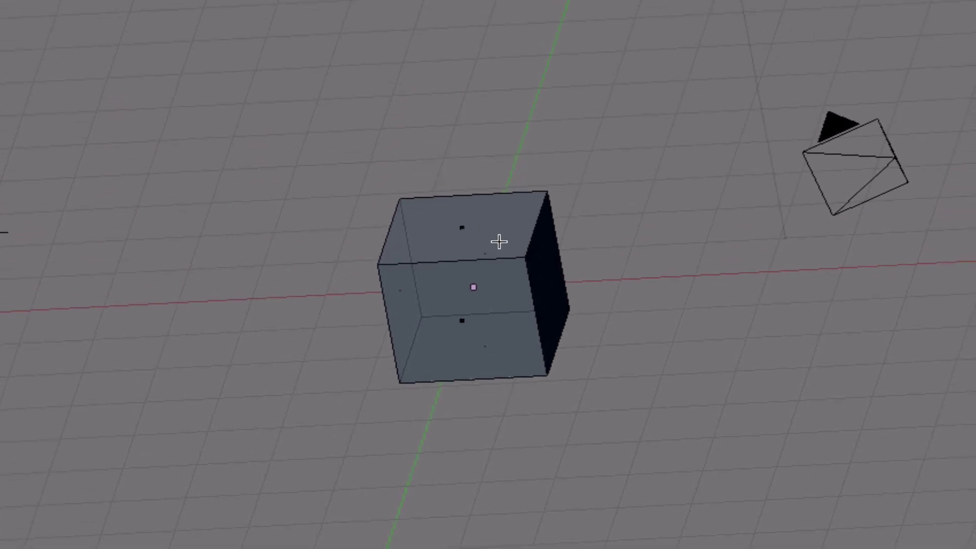
pyautogui.moveTo(499, 242); pyautogui.dragTo(562, 347, button='middle')
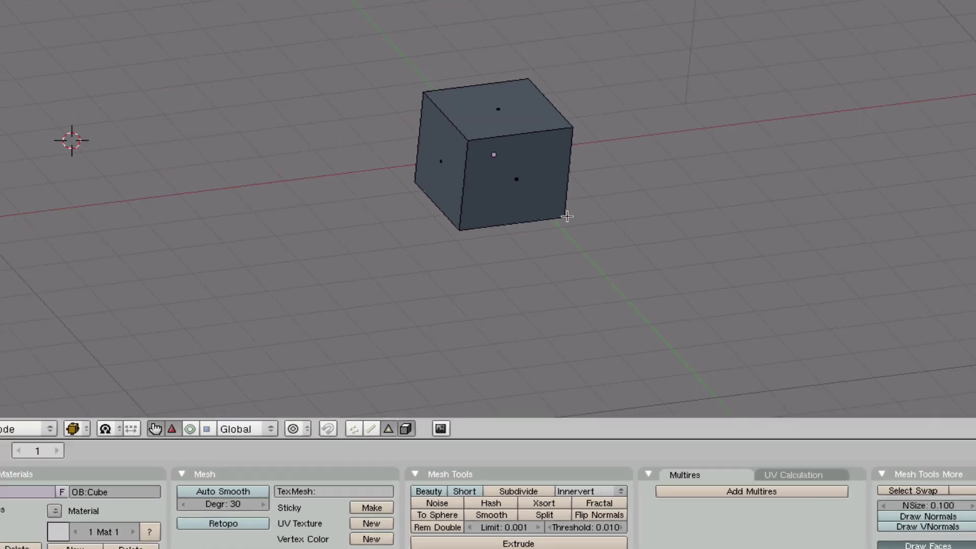
pyautogui.moveTo(563, 213); pyautogui.dragTo(364, 279, button='middle')
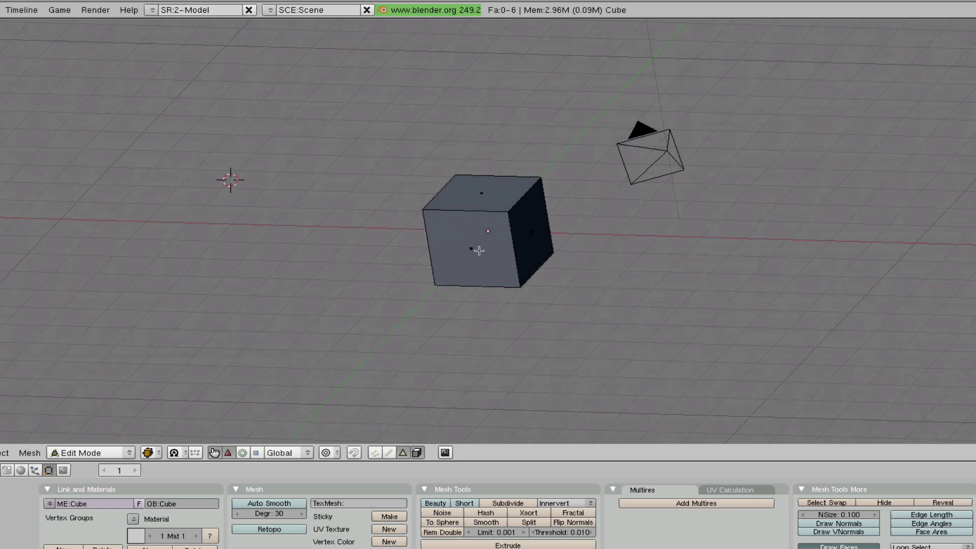
# Select the cube's front face and nudge it along the Y axis.
pyautogui.rightClick(479, 250)
pyautogui.moveTo(549, 273); pyautogui.dragTo(316, 281, button='middle')
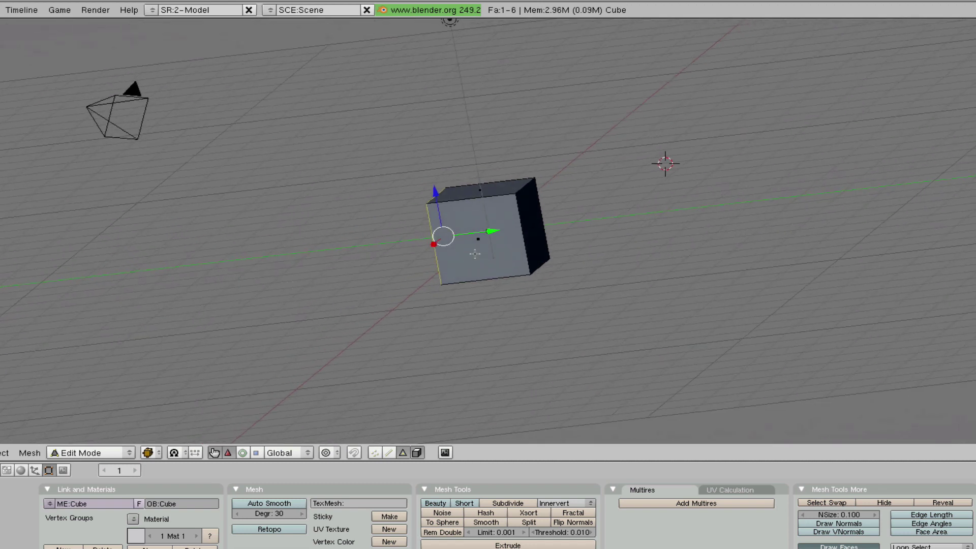
pyautogui.moveTo(495, 230)
pyautogui.mouseDown()
pyautogui.moveTo(384, 233)
pyautogui.moveTo(483, 235)
pyautogui.mouseUp()
pyautogui.moveTo(483, 235); pyautogui.dragTo(403, 287, button='middle')
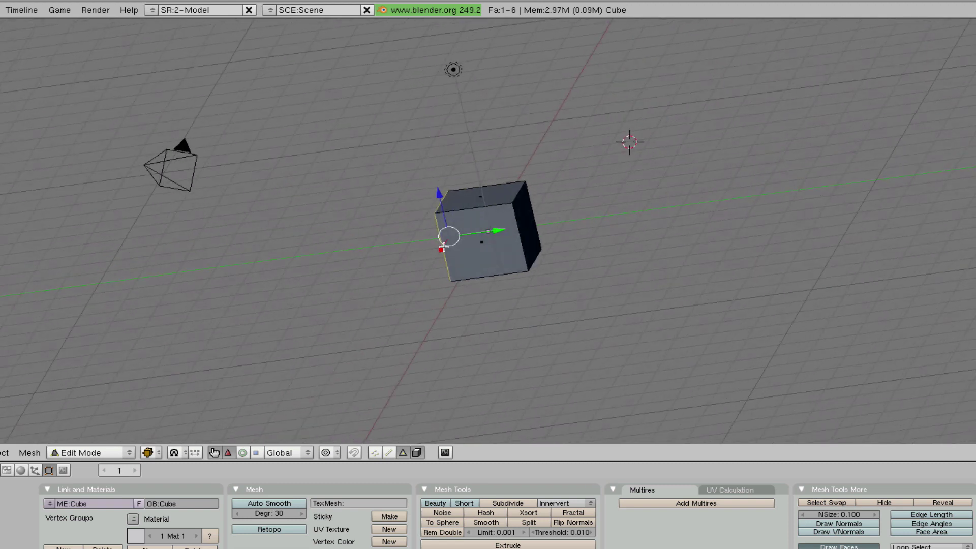
# Extrude the face along the X axis, then select the new end face.
pyautogui.press('e')
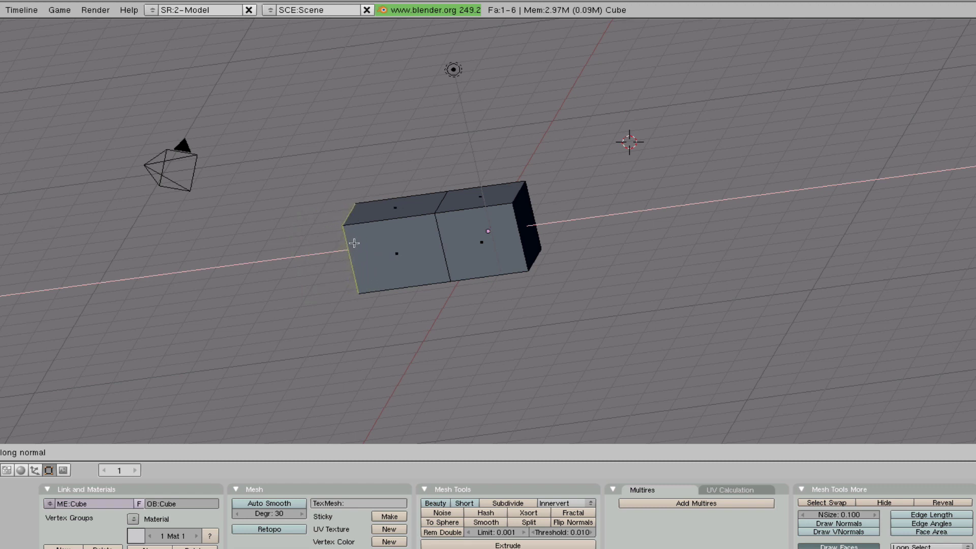
pyautogui.press('z')
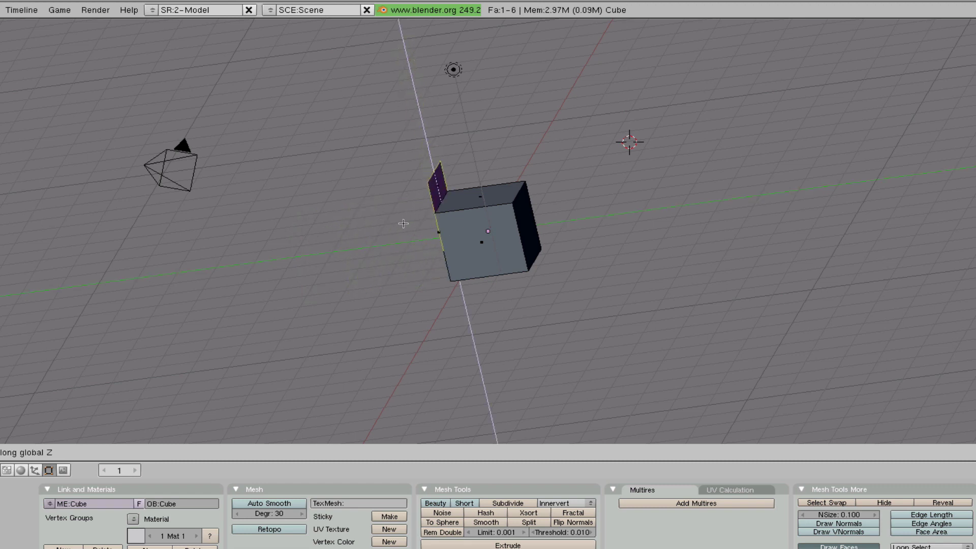
pyautogui.press('x')
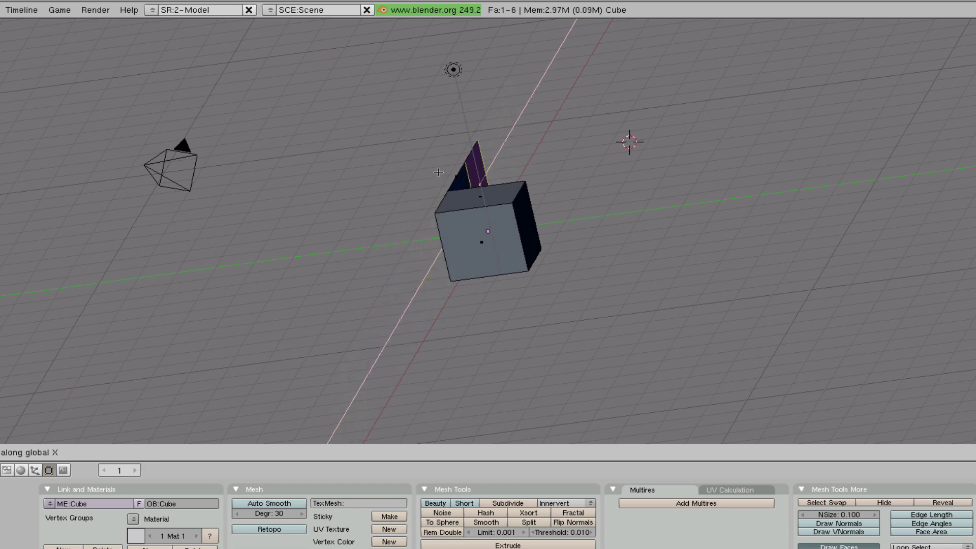
pyautogui.click(403, 277)
pyautogui.moveTo(404, 276); pyautogui.dragTo(561, 249, button='middle')
pyautogui.press('a')
pyautogui.rightClick(454, 236)
# Extrude the end face again to lengthen the mesh and start scaling it.
pyautogui.press('e')
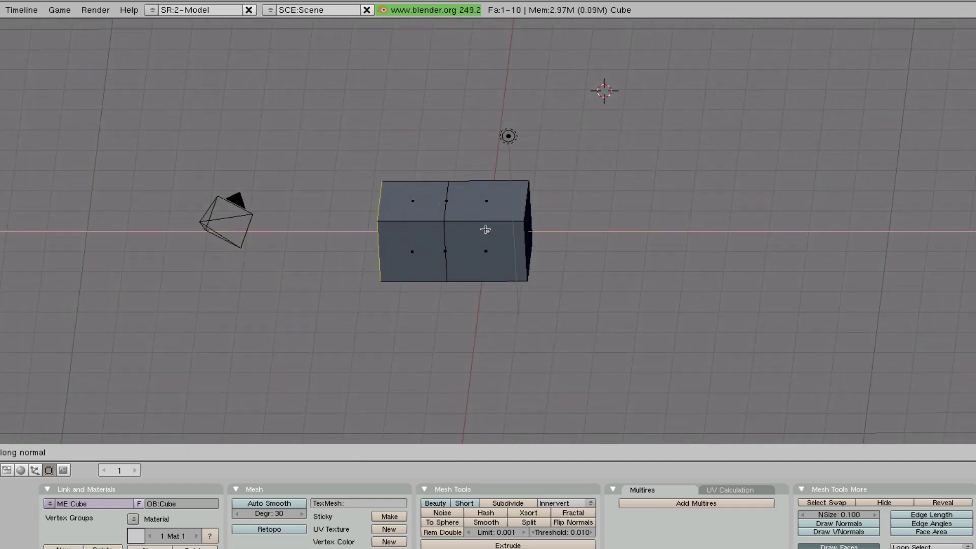
pyautogui.click(444, 252)
pyautogui.moveTo(526, 326)
pyautogui.mouseDown(button='middle')
pyautogui.moveTo(559, 226)
pyautogui.moveTo(538, 320)
pyautogui.moveTo(555, 274)
pyautogui.moveTo(700, 242)
pyautogui.moveTo(641, 270)
pyautogui.moveTo(580, 270)
pyautogui.moveTo(552, 219)
pyautogui.moveTo(569, 259)
pyautogui.moveTo(545, 322)
pyautogui.mouseUp(button='middle')
pyautogui.moveTo(352, 236); pyautogui.dragTo(397, 217, button='middle')
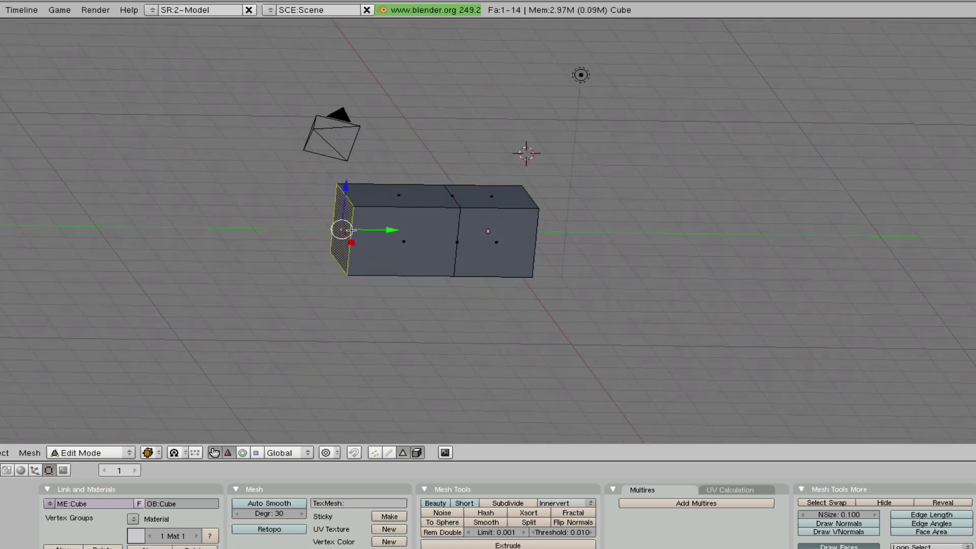
pyautogui.press('s')
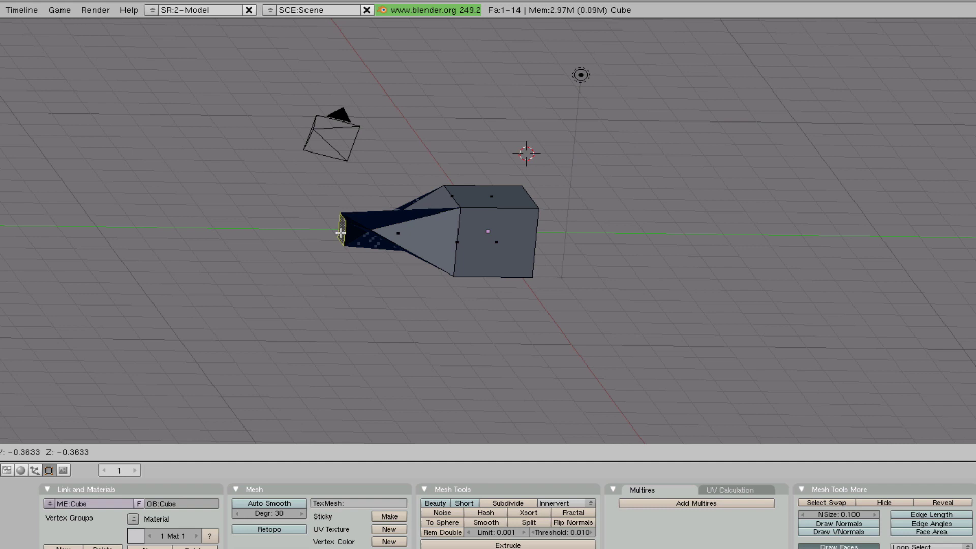
# Confirm the shrunken tip, then scale it along the Y axis into a thin edge.
pyautogui.click(343, 233)
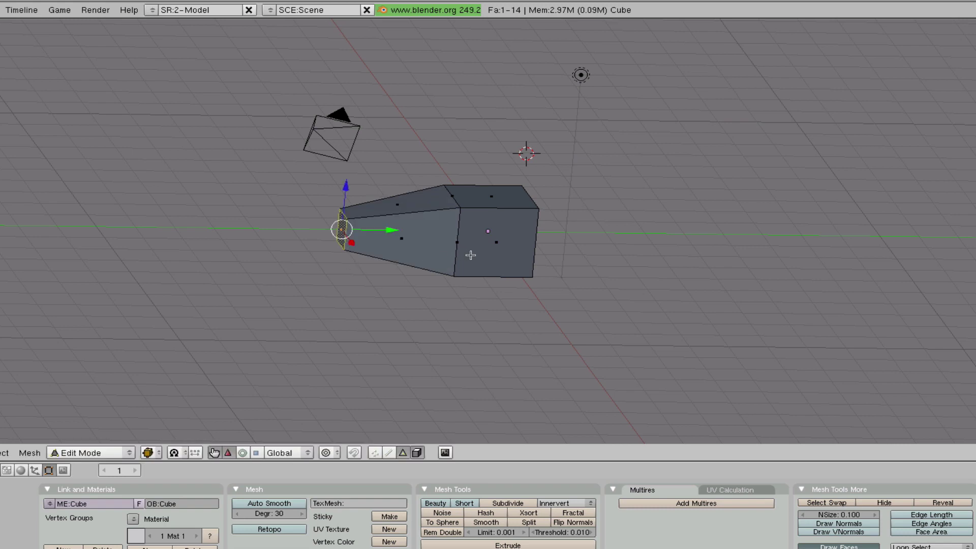
pyautogui.moveTo(379, 247)
pyautogui.mouseDown(button='middle')
pyautogui.moveTo(573, 283)
pyautogui.moveTo(407, 386)
pyautogui.moveTo(356, 277)
pyautogui.moveTo(340, 268)
pyautogui.moveTo(437, 161)
pyautogui.moveTo(404, 117)
pyautogui.moveTo(412, 91)
pyautogui.moveTo(341, 348)
pyautogui.moveTo(368, 241)
pyautogui.mouseUp(button='middle')
pyautogui.press('s')
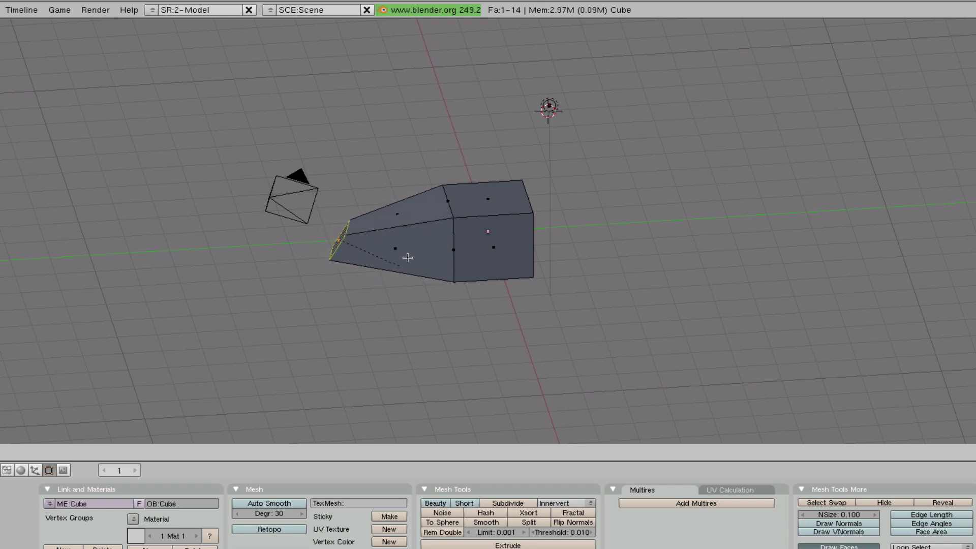
pyautogui.press('z')
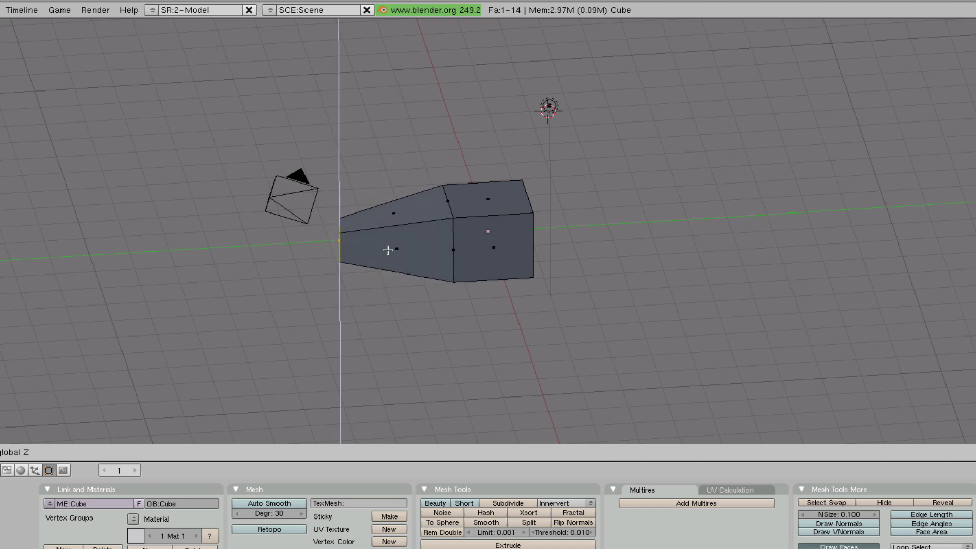
pyautogui.press('x')
pyautogui.press('y')
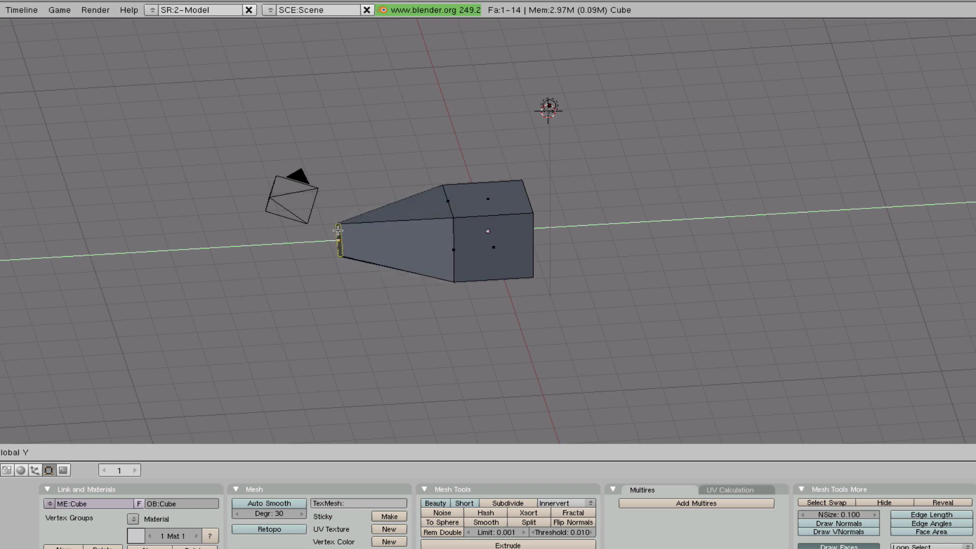
pyautogui.click(338, 230)
# Rotate the tip edge about the Y axis to a new angle.
pyautogui.moveTo(338, 230); pyautogui.dragTo(337, 219, button='middle')
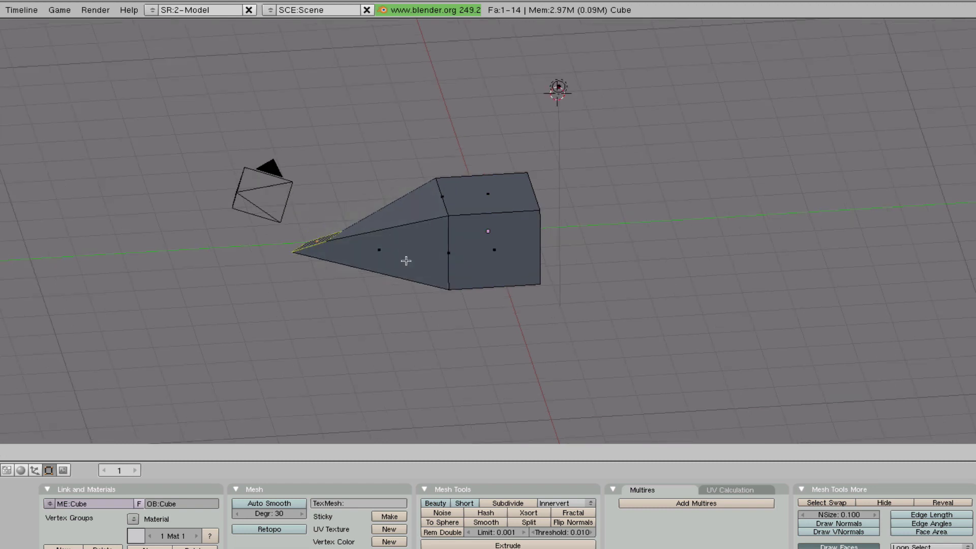
pyautogui.press('y')
pyautogui.click(353, 259)
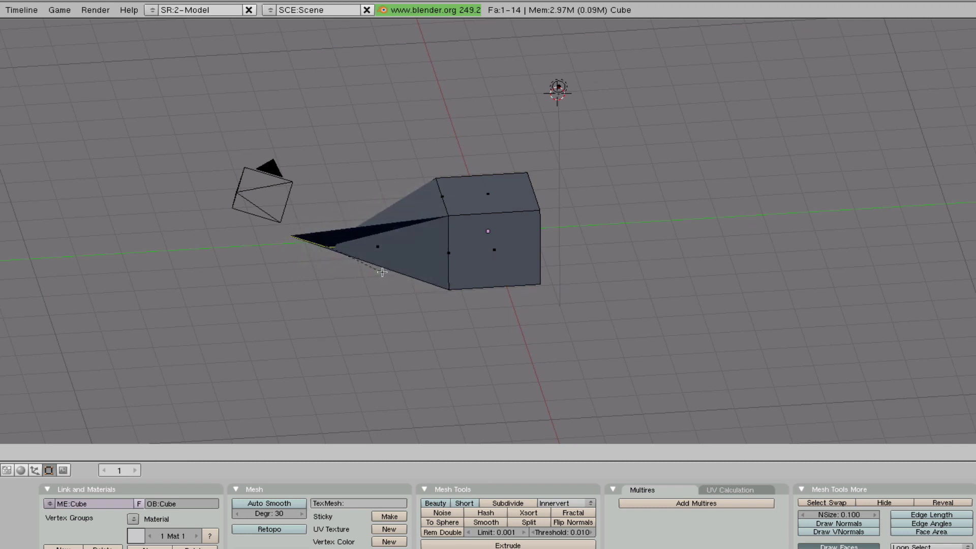
# Extrude a new section from the wedge's end face.
pyautogui.moveTo(330, 221); pyautogui.dragTo(628, 281, button='middle')
pyautogui.moveTo(544, 267); pyautogui.dragTo(306, 211, button='middle')
pyautogui.press('e')
pyautogui.press('Return')
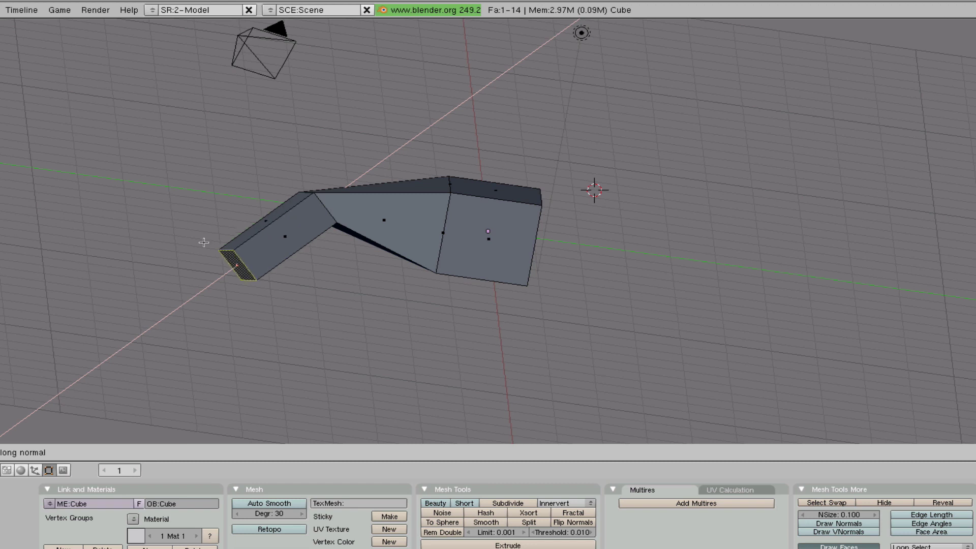
pyautogui.click(203, 242)
# Enlarge the new end face greatly and rotate it into a slant.
pyautogui.press('s')
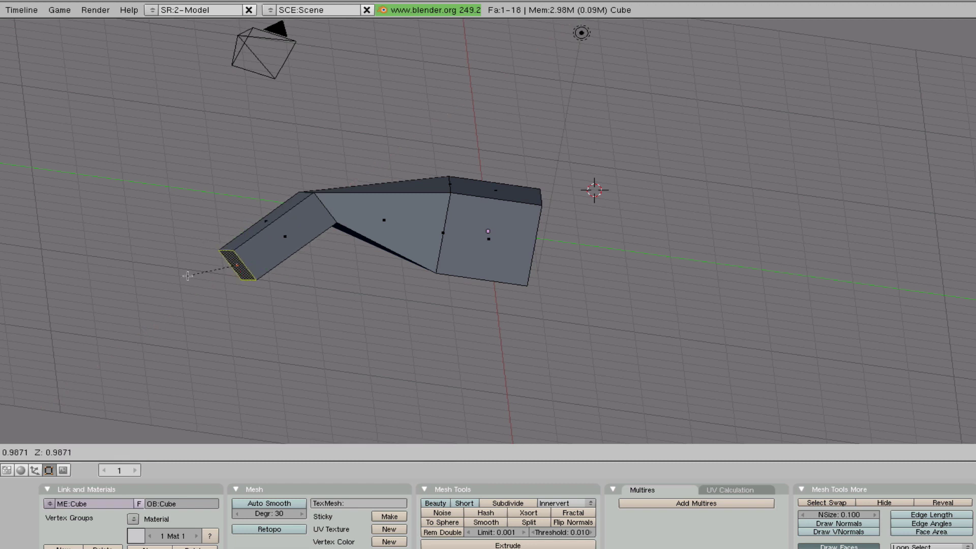
pyautogui.press('Return')
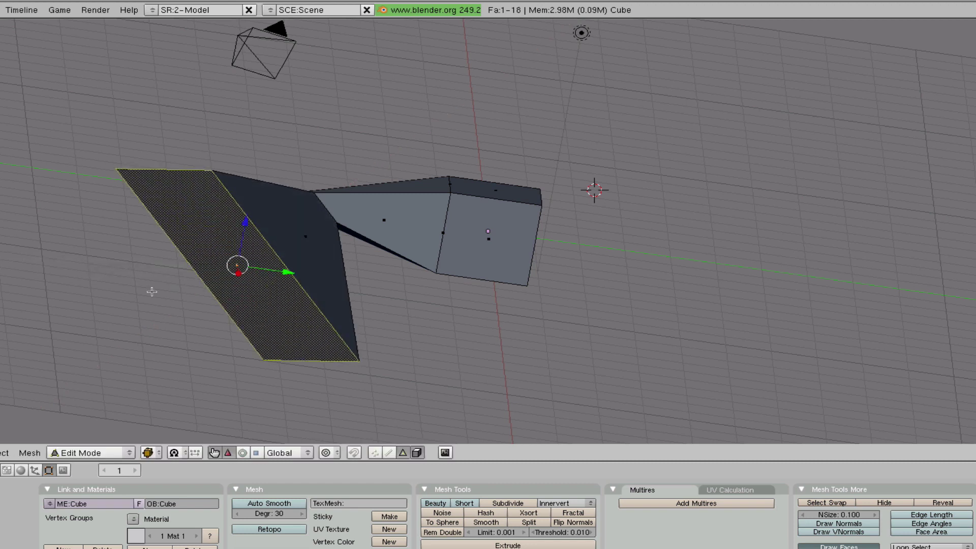
pyautogui.scroll(-2, 151, 292)
pyautogui.press('r')
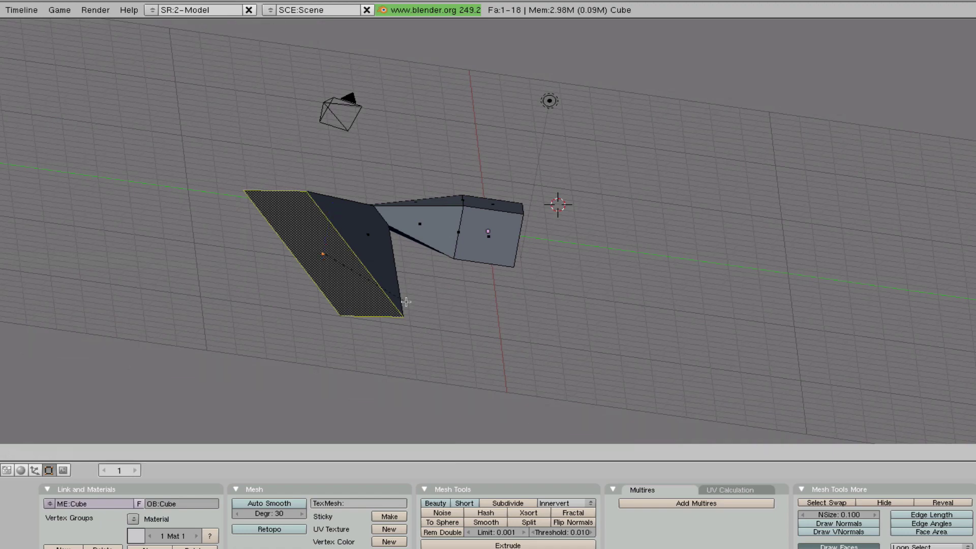
pyautogui.click(219, 309)
pyautogui.moveTo(219, 309); pyautogui.dragTo(205, 381, button='middle')
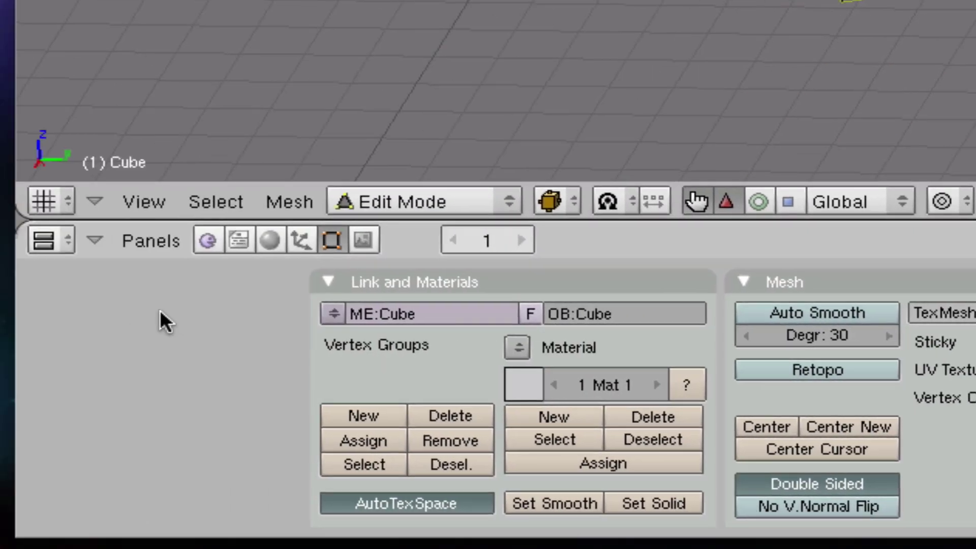
# Open the Panel Alignment options in the buttons window.
pyautogui.rightClick(160, 311)
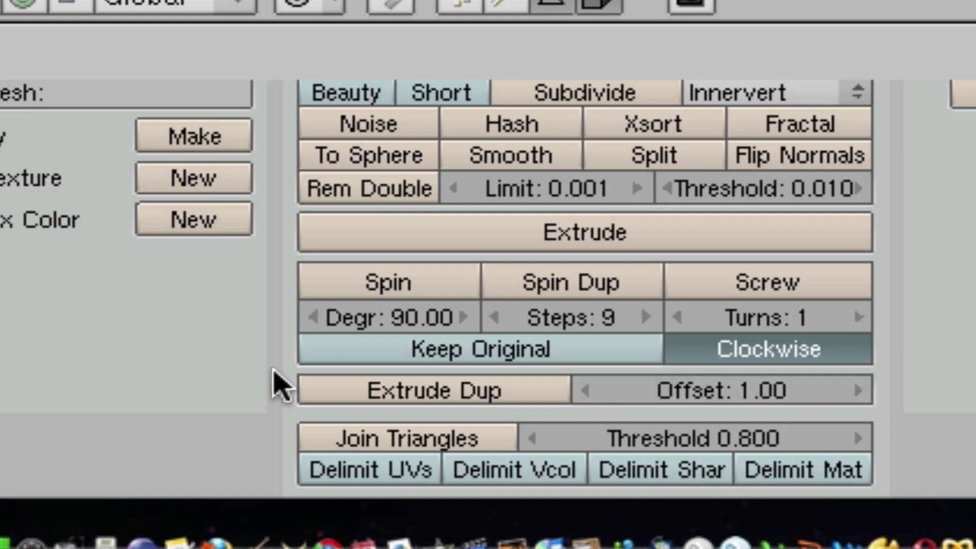
pyautogui.scroll(2, 529, 274)
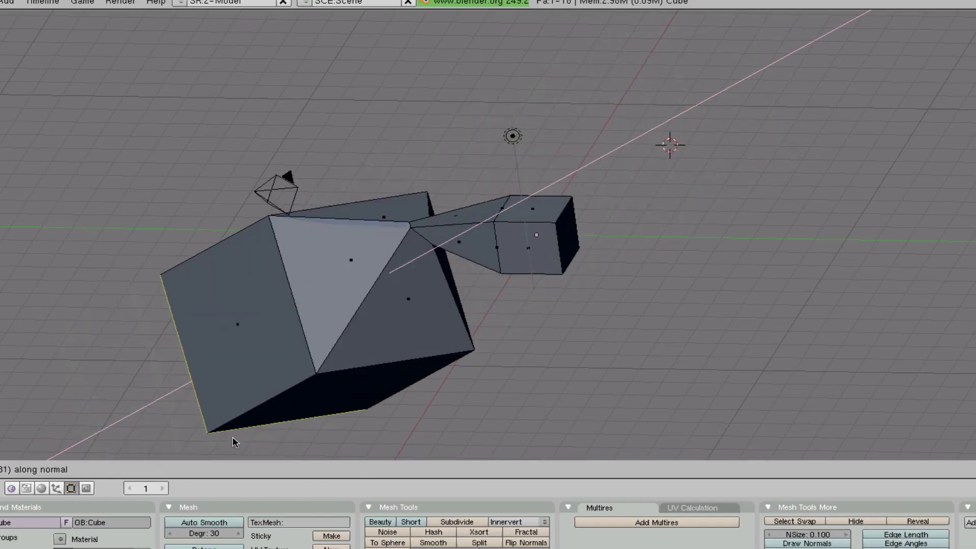
# Confirm the big block's extrusion length and orbit around the finished mesh.
pyautogui.click(197, 454)
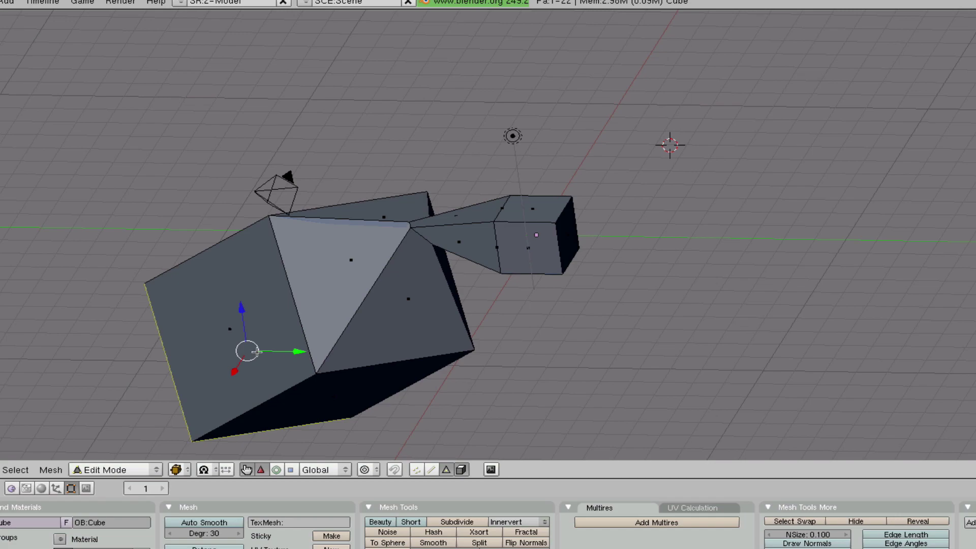
pyautogui.moveTo(257, 352); pyautogui.dragTo(294, 209, button='middle')
pyautogui.moveTo(260, 178); pyautogui.dragTo(291, 330, button='middle')
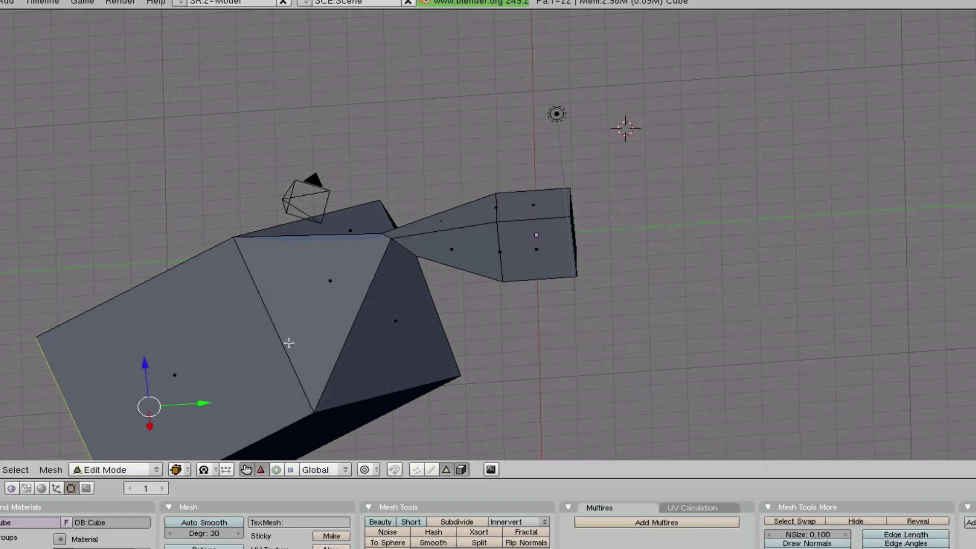
pyautogui.scroll(-4, 252, 387)
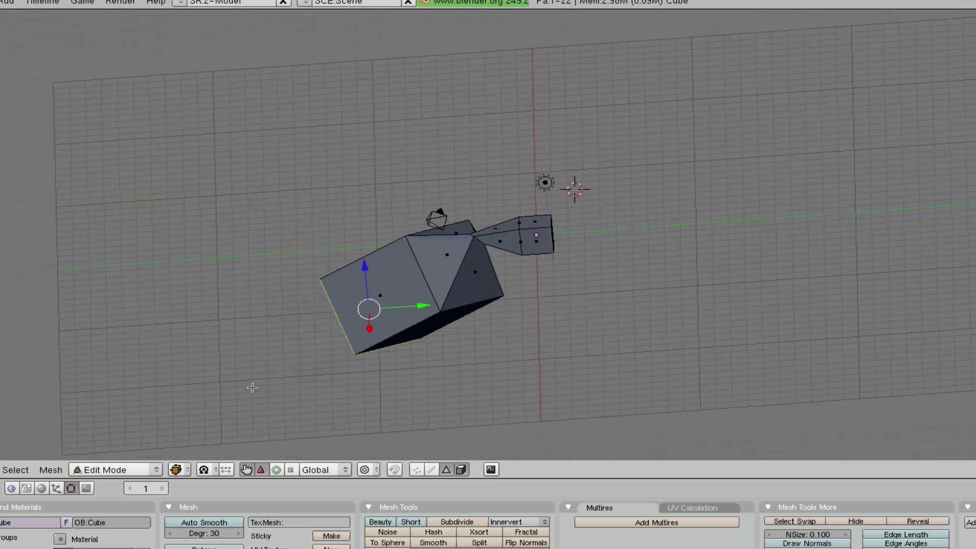